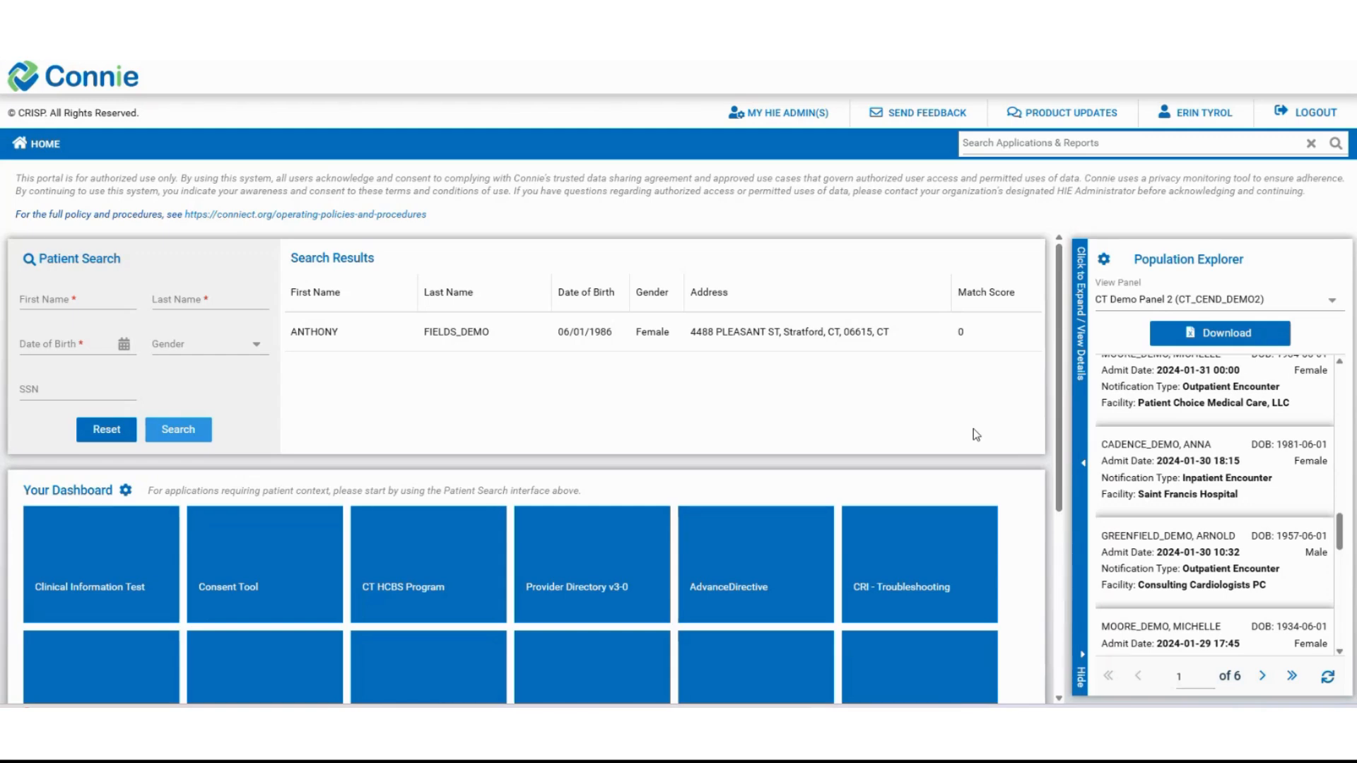
Inspect the Population Explorer settings and the list of panels available for viewing
left_click(1104, 260)
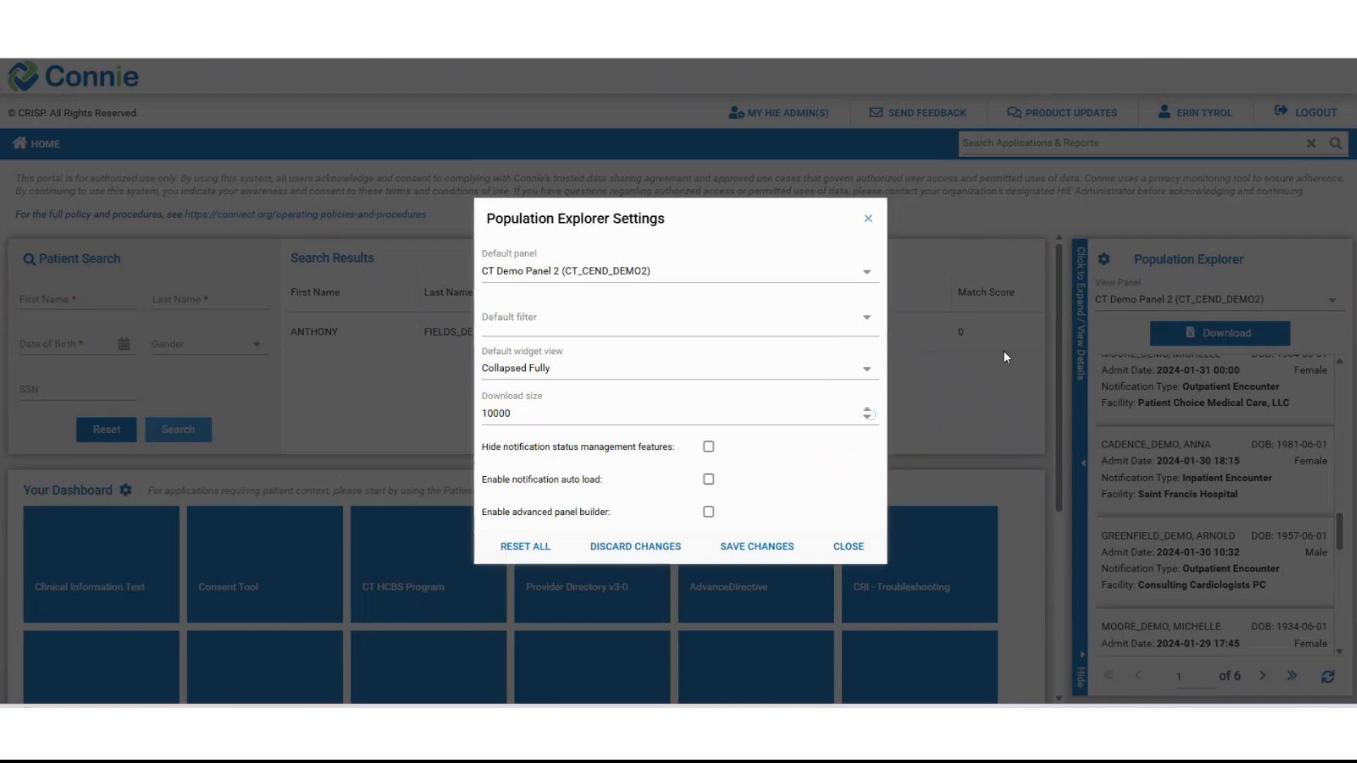
left_click(867, 220)
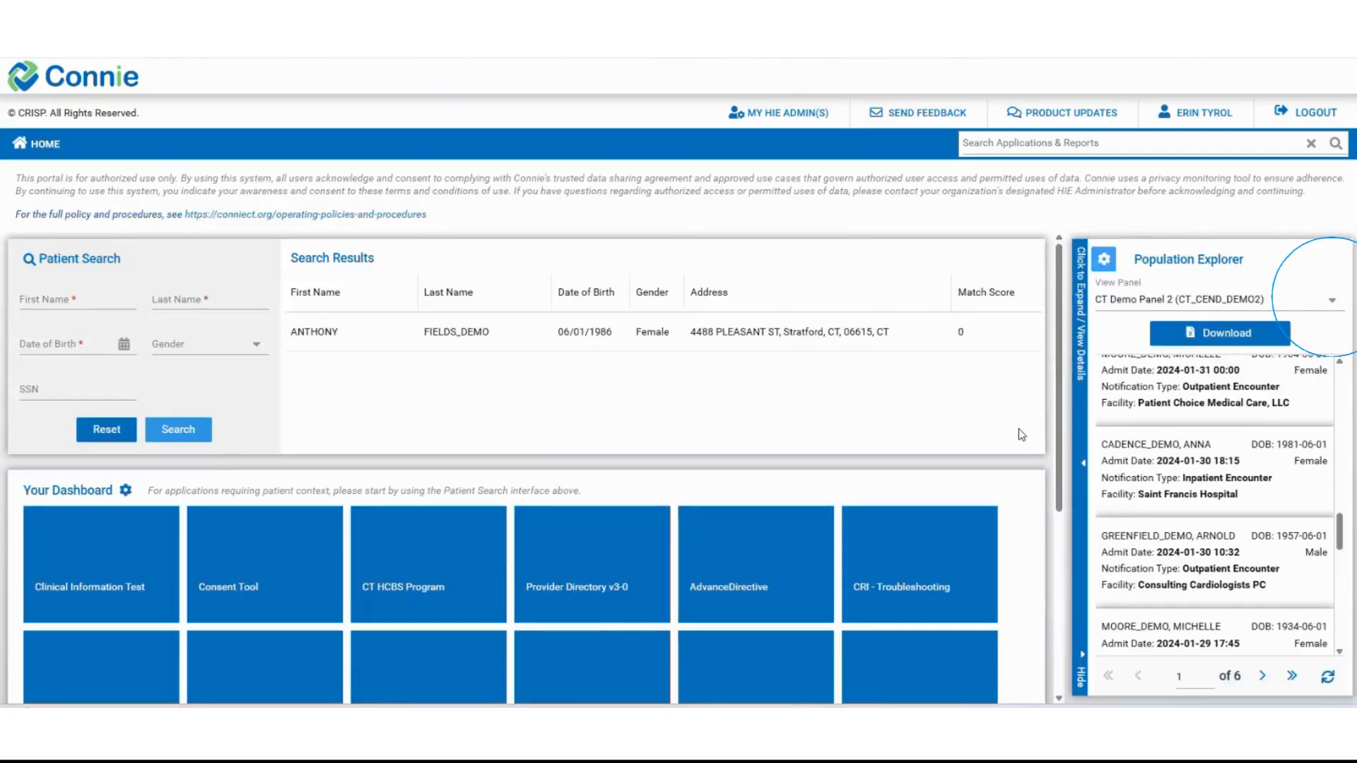
left_click(1332, 302)
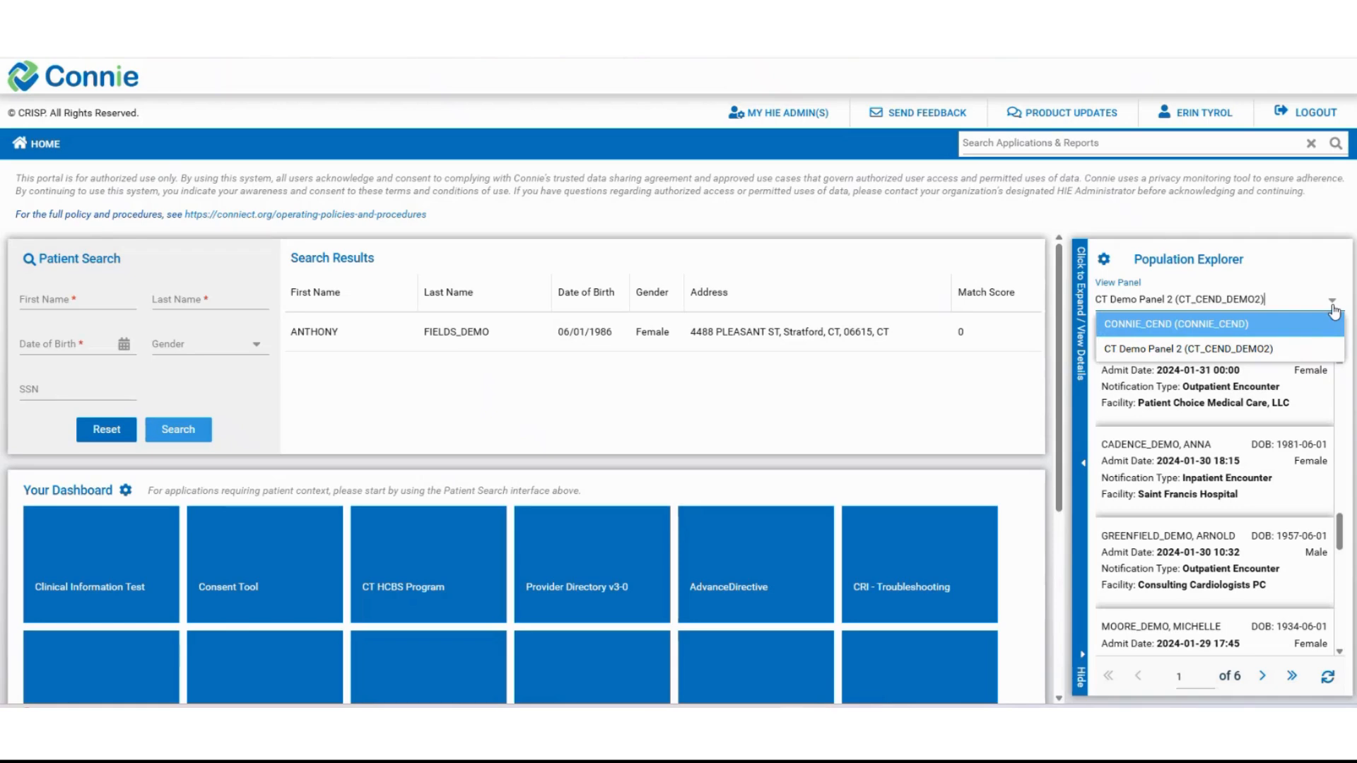
double_click(1327, 276)
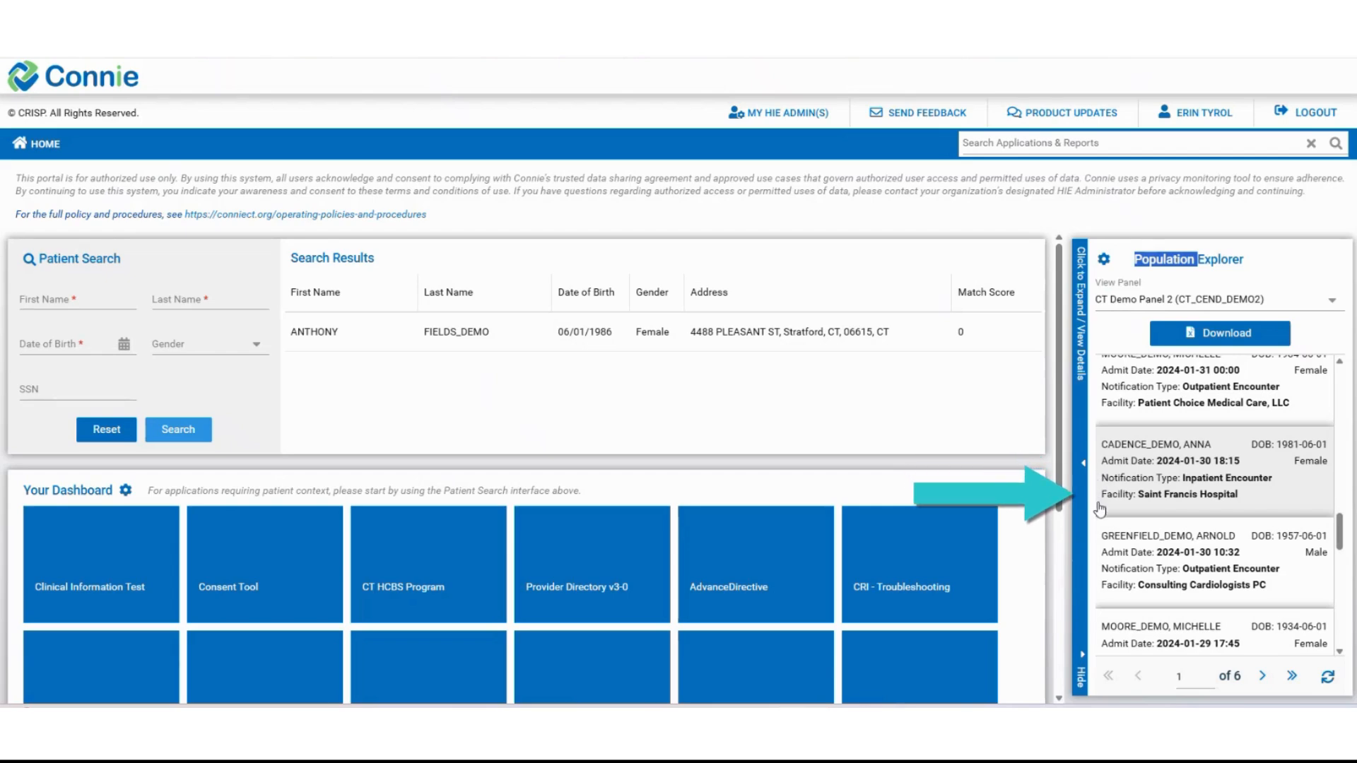
Accept the PHI download terms for the panel export and save the selected export fields as the default
left_click(1228, 333)
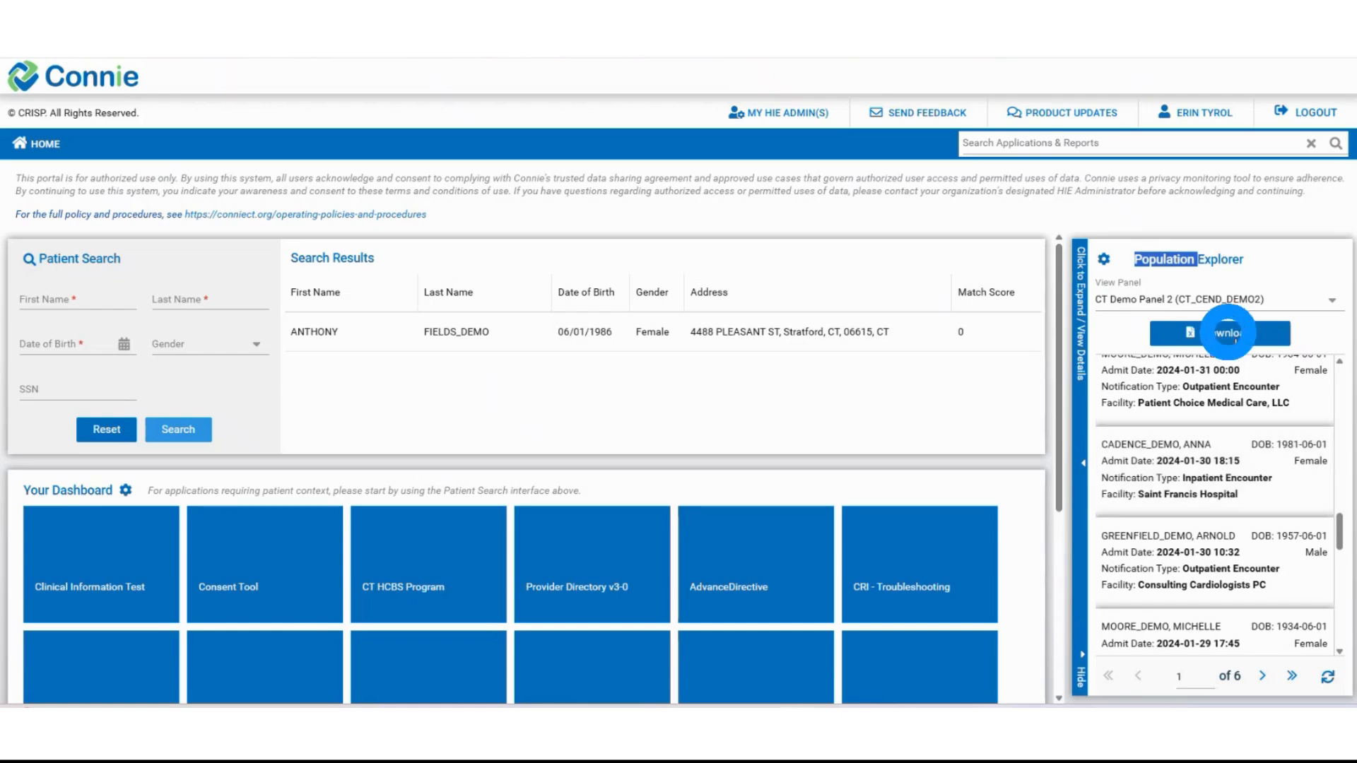
left_click(1236, 335)
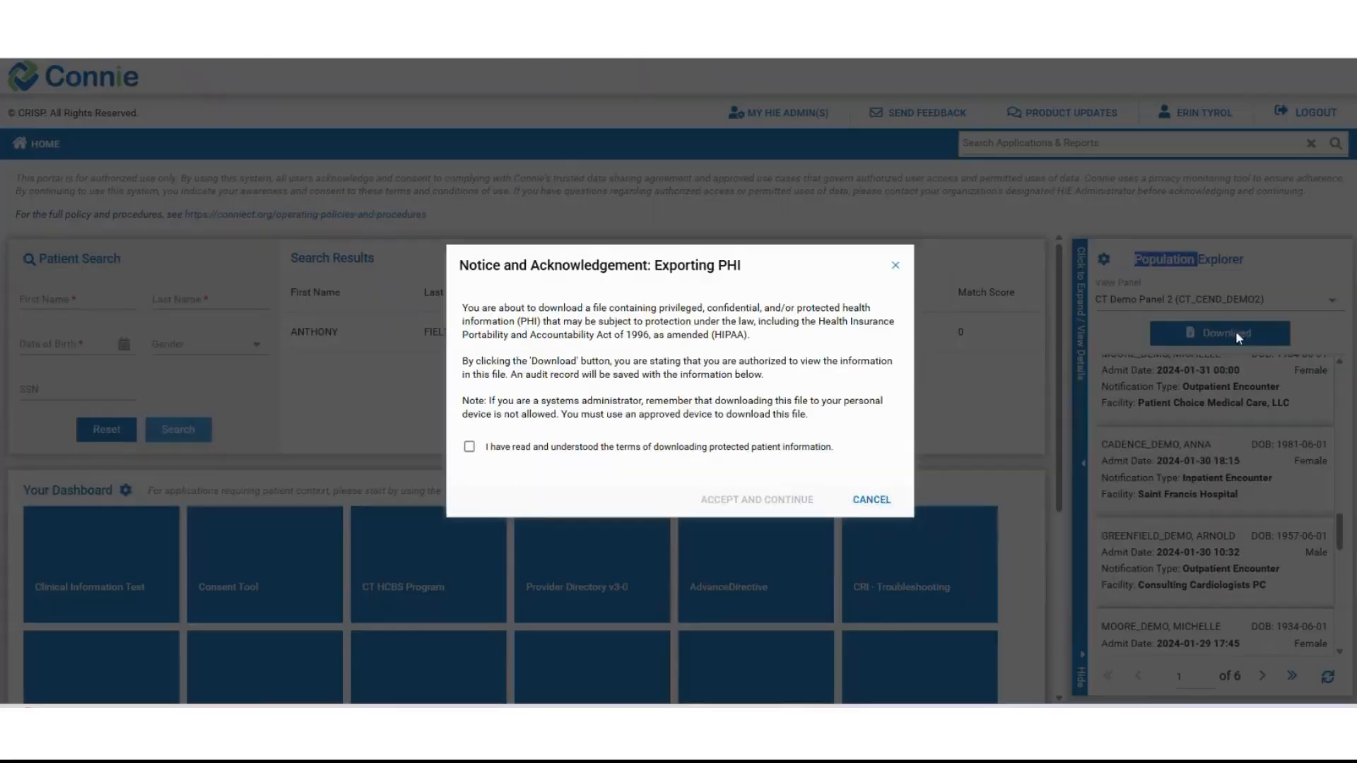
left_click(470, 446)
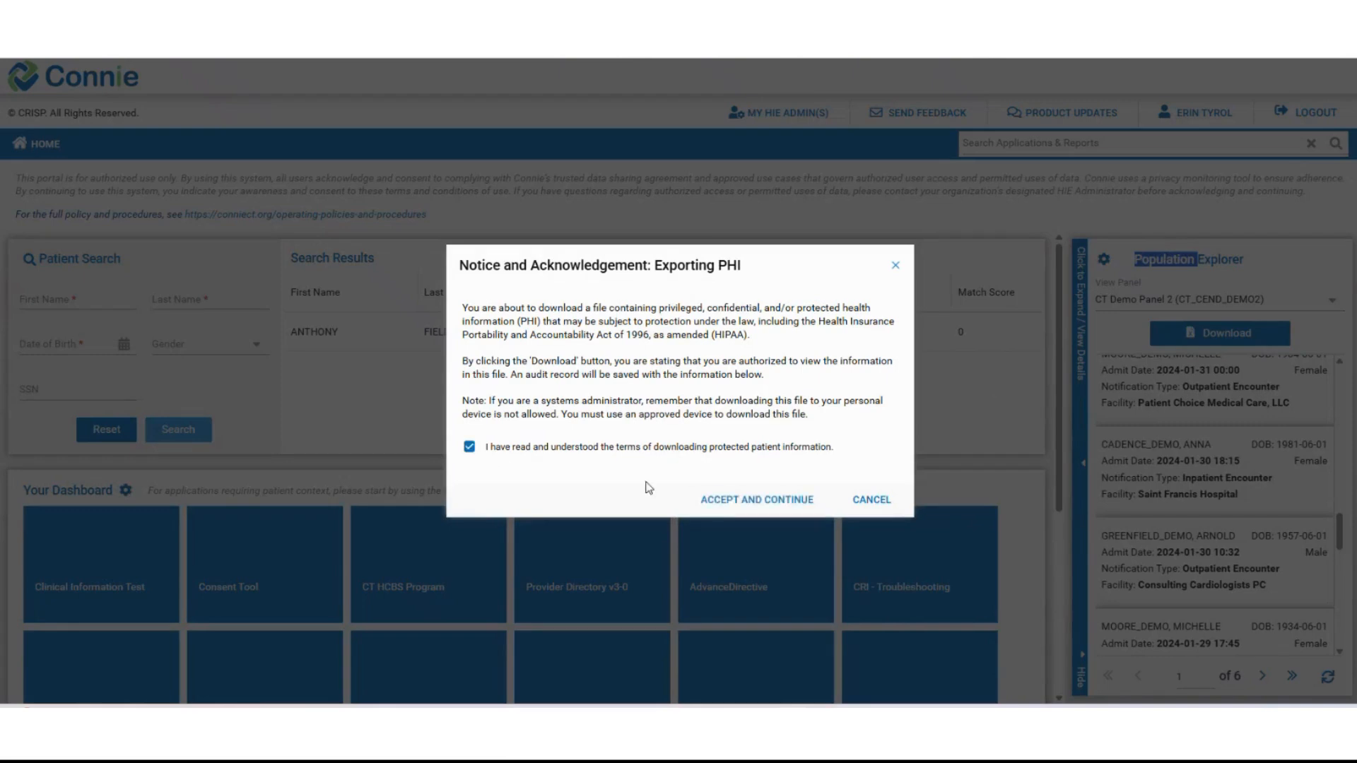
left_click(749, 500)
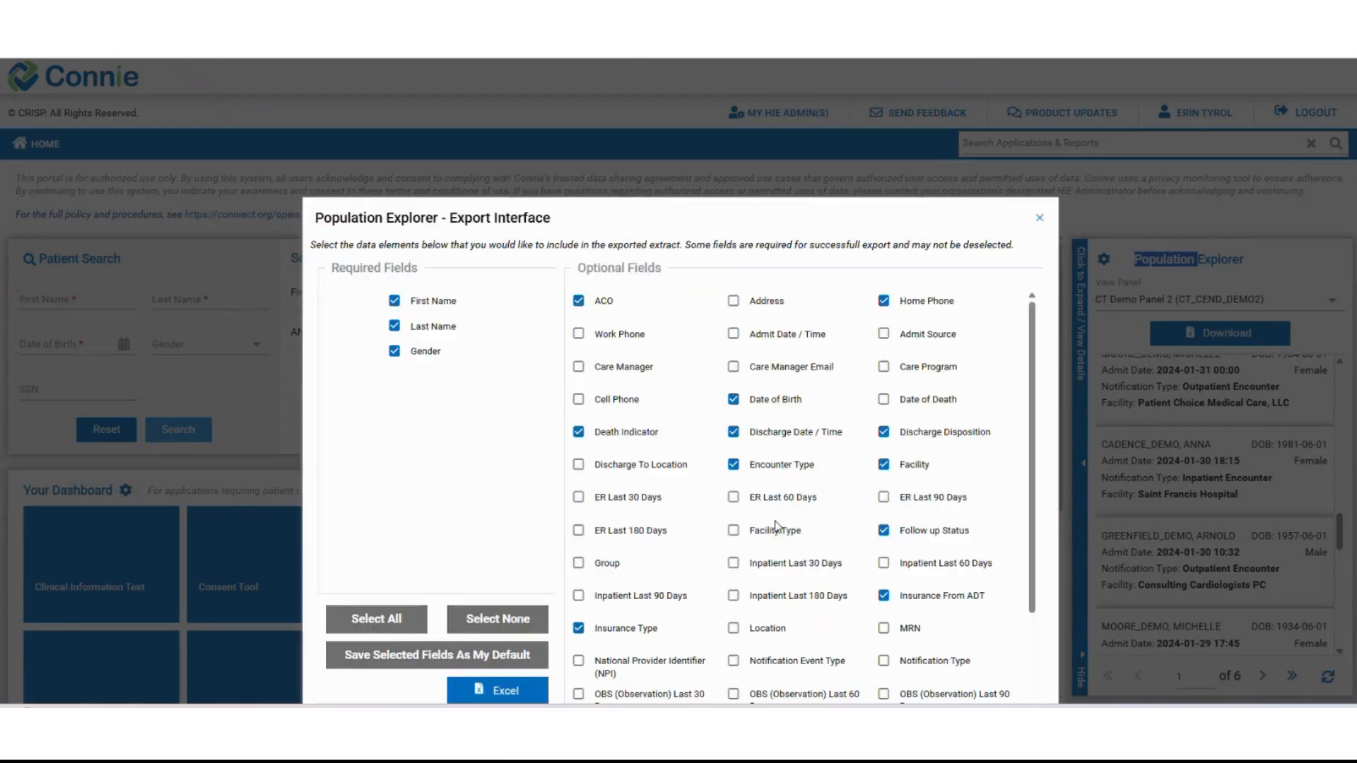
left_click_drag(810, 227, 800, 131)
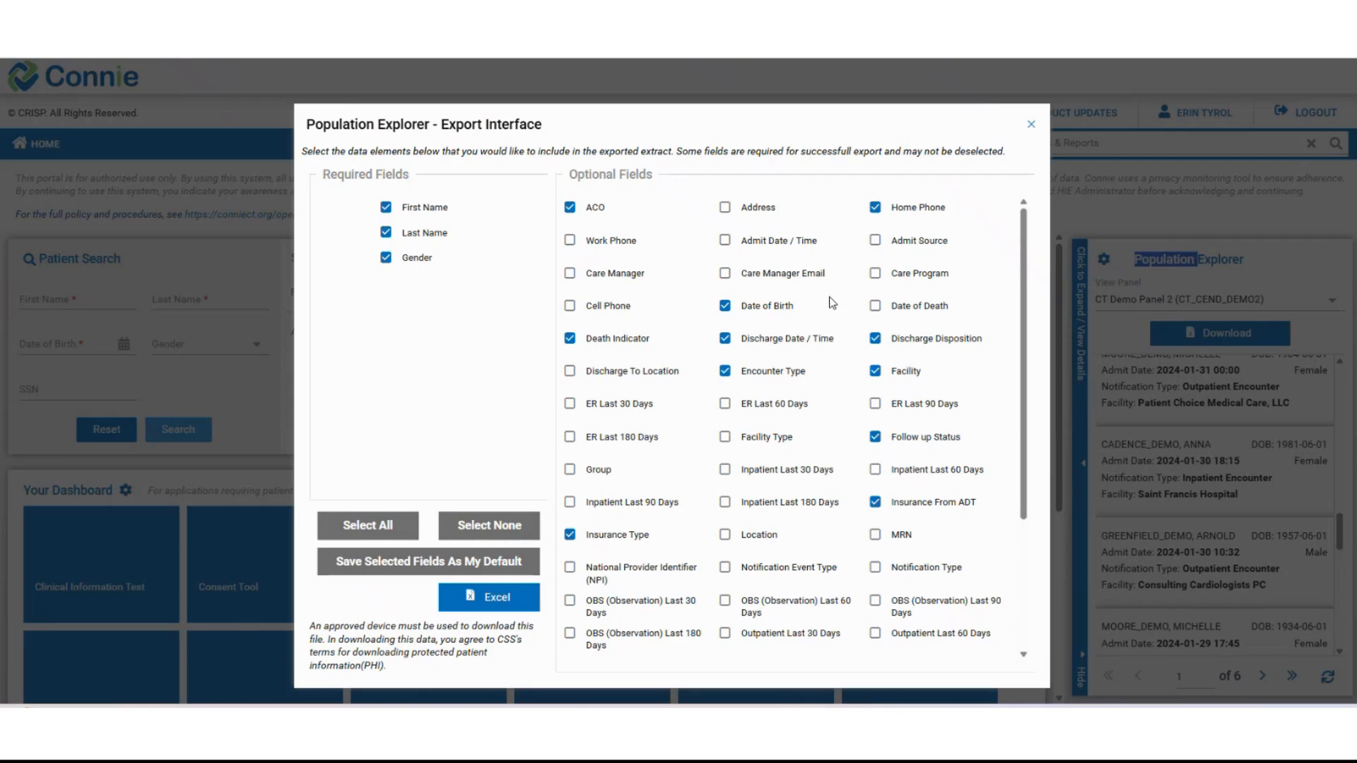
left_click(428, 561)
left_click(1032, 126)
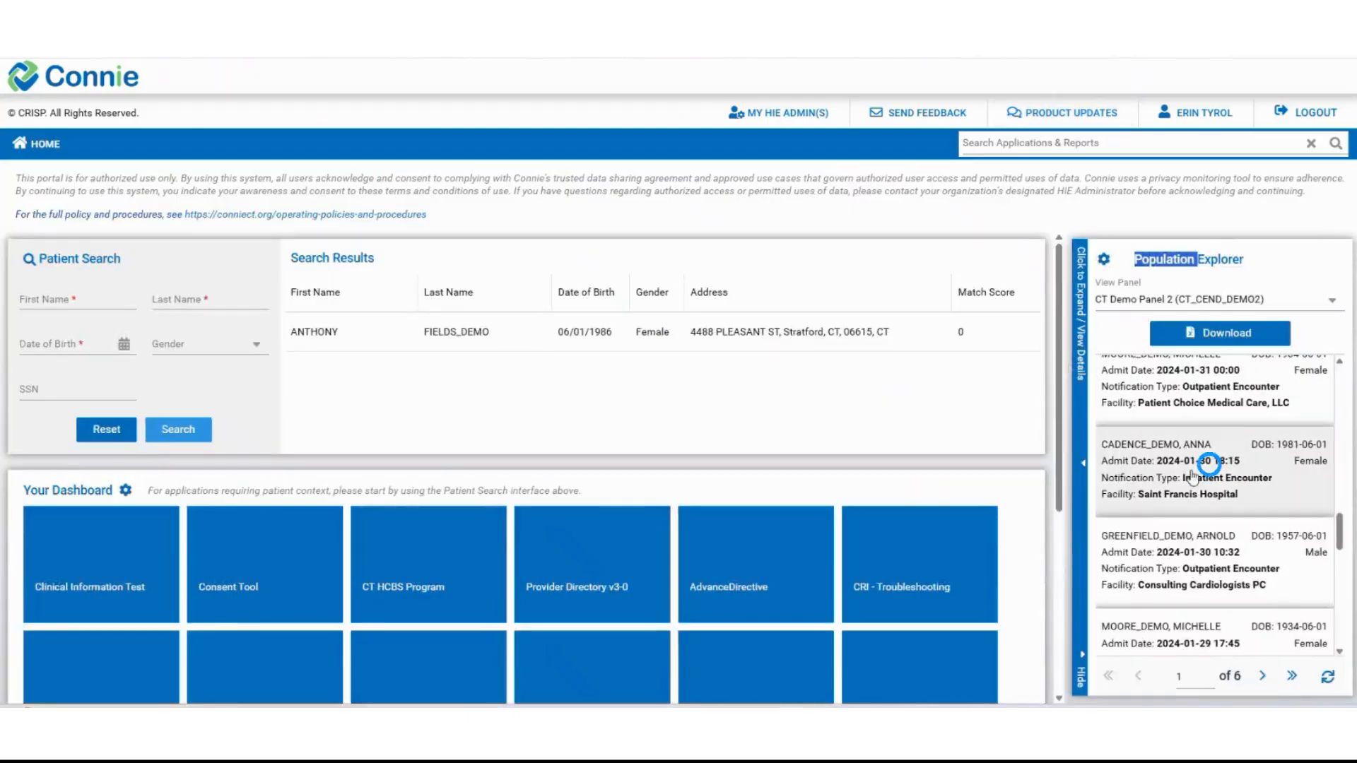
Review the Saint Francis Hospital inpatient notification's demographics and encounter details, and list the apps available for the Bridgeport Hospital patient
left_click(1205, 486)
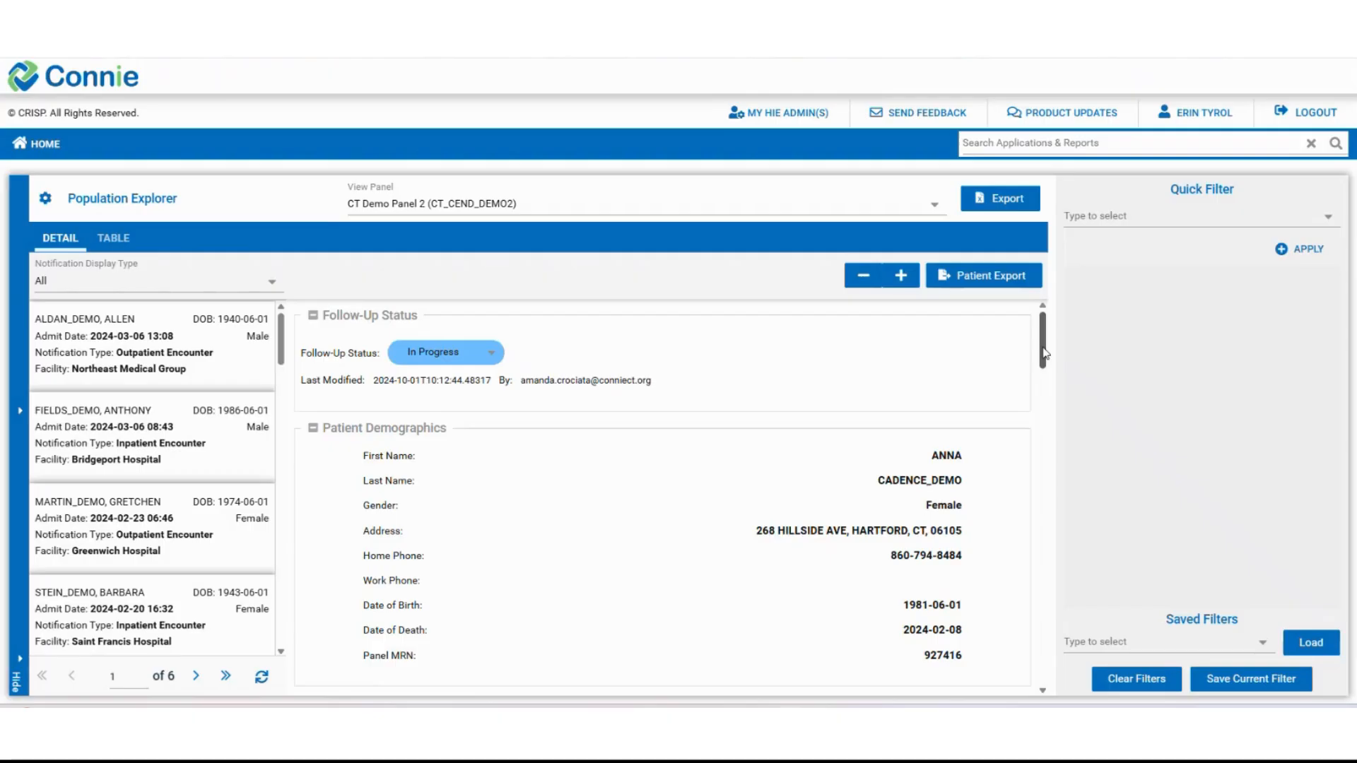
left_click_drag(1043, 351, 1044, 366)
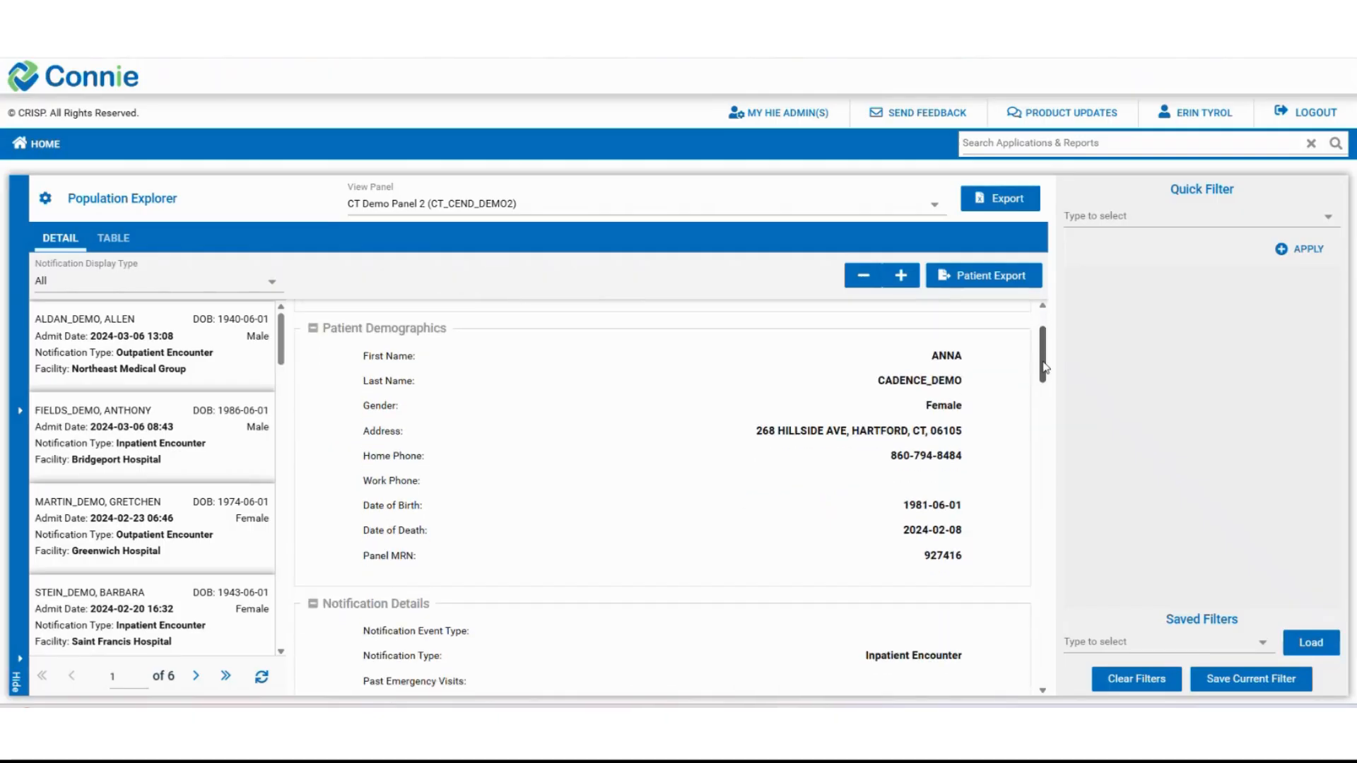
left_click_drag(1043, 366, 1060, 468)
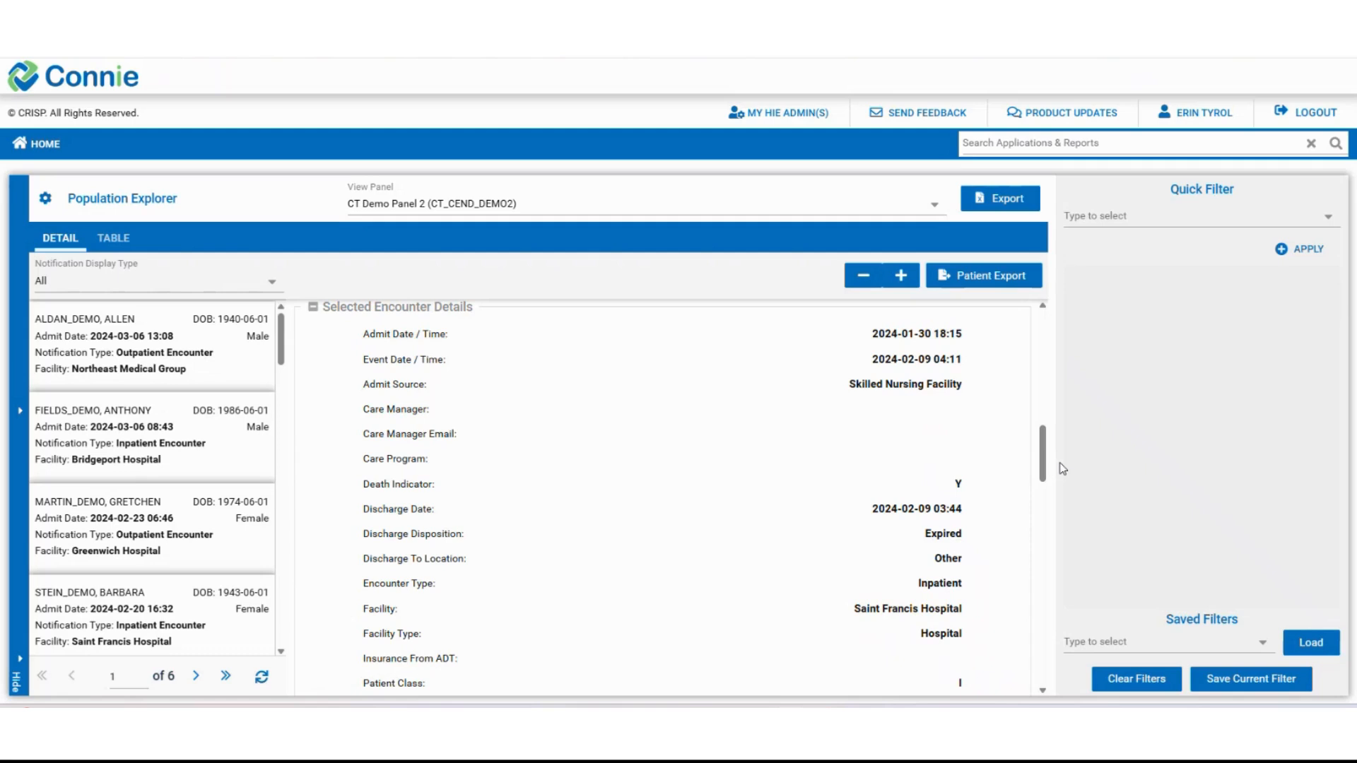
left_click(121, 424)
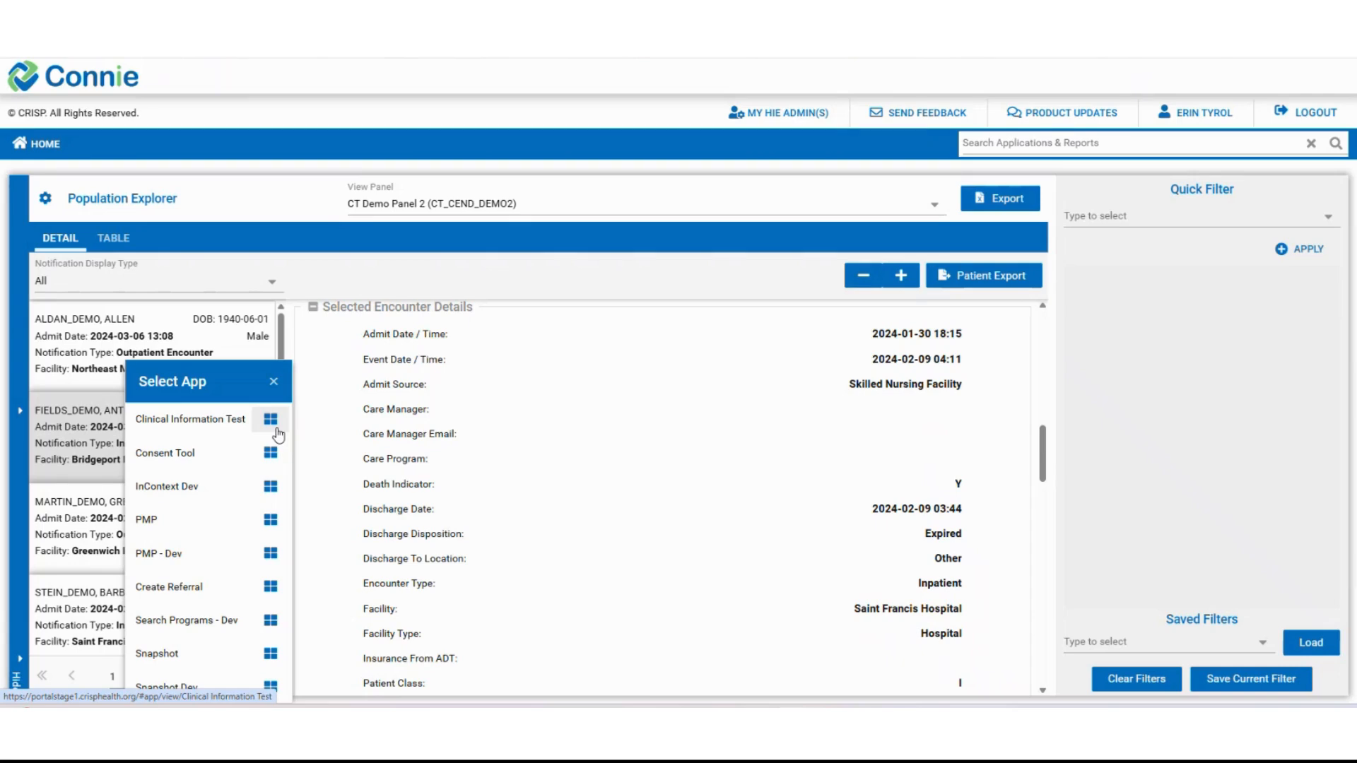
Show the notifications as a table and examine the Encounter Type column options and follow-up statuses
left_click(114, 238)
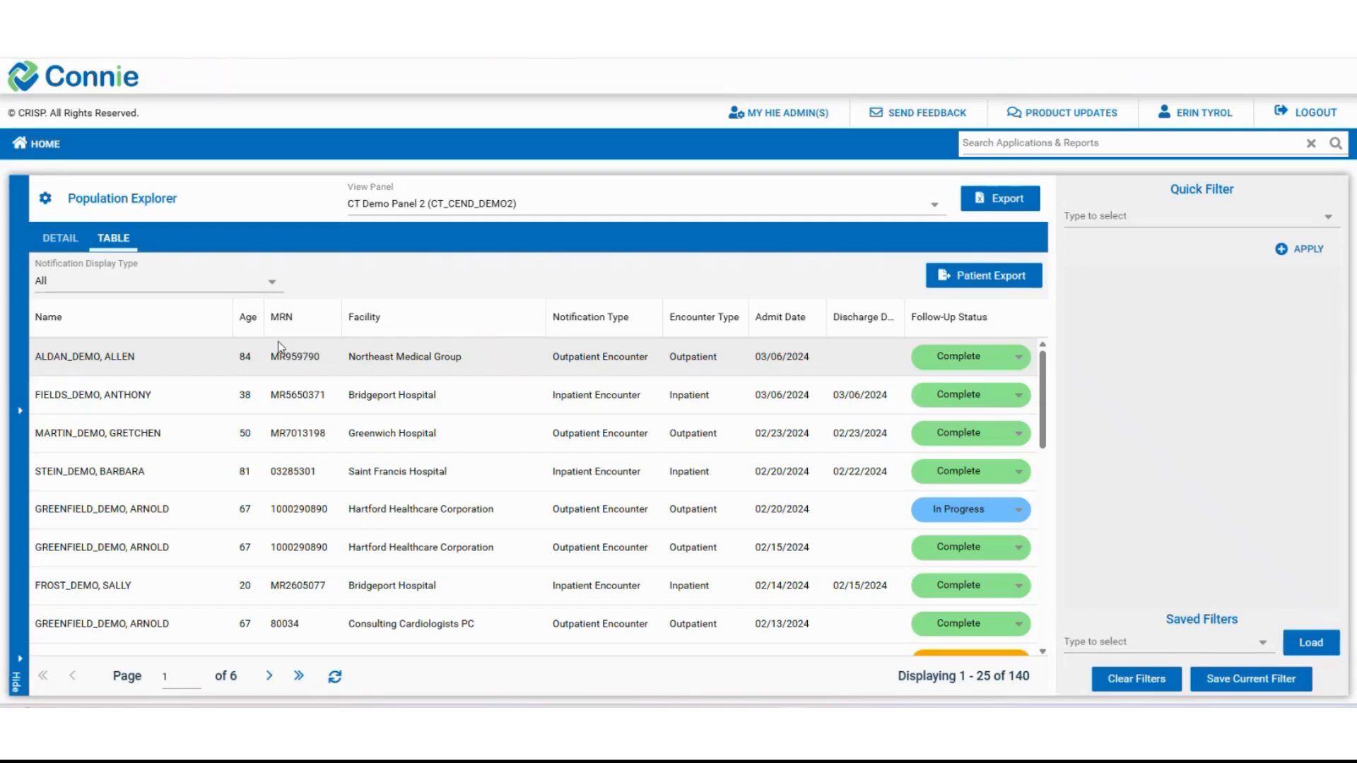
left_click(740, 322)
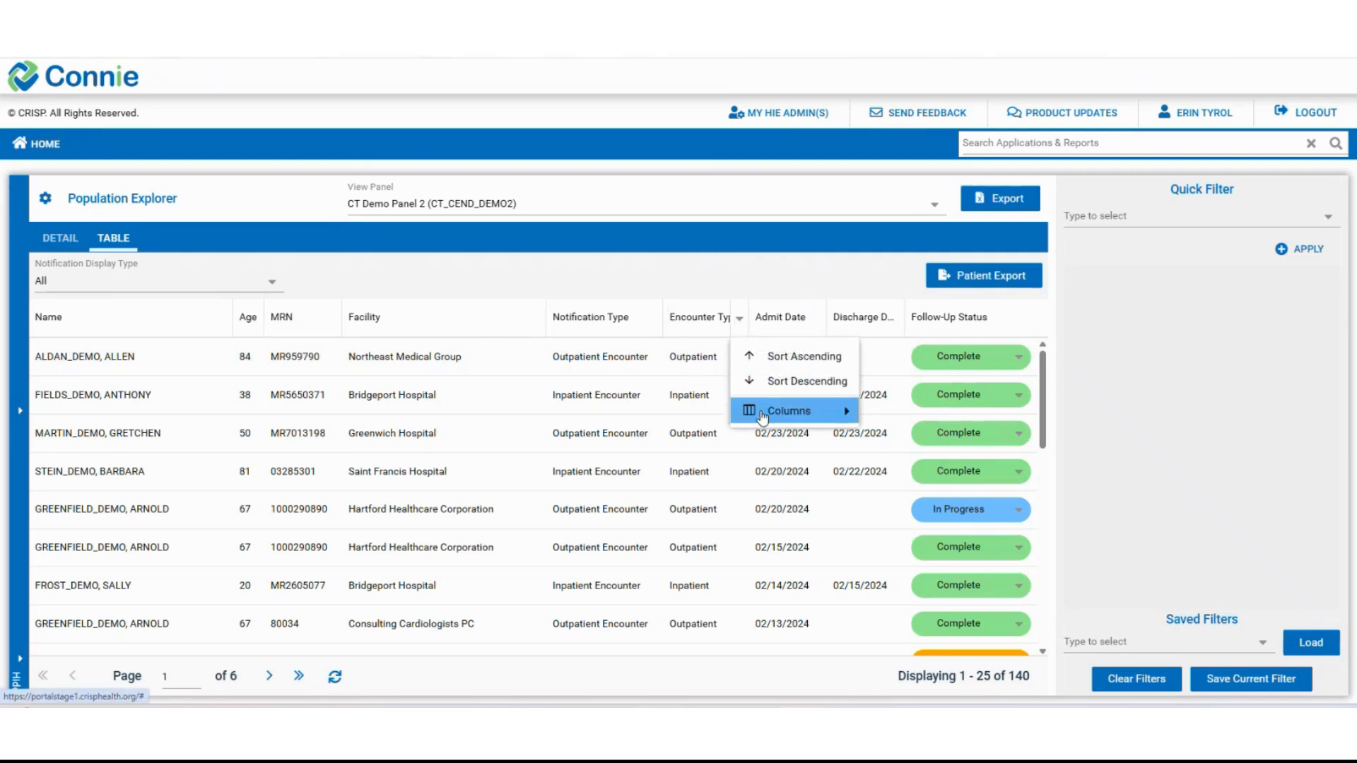
mouse_move(762, 416)
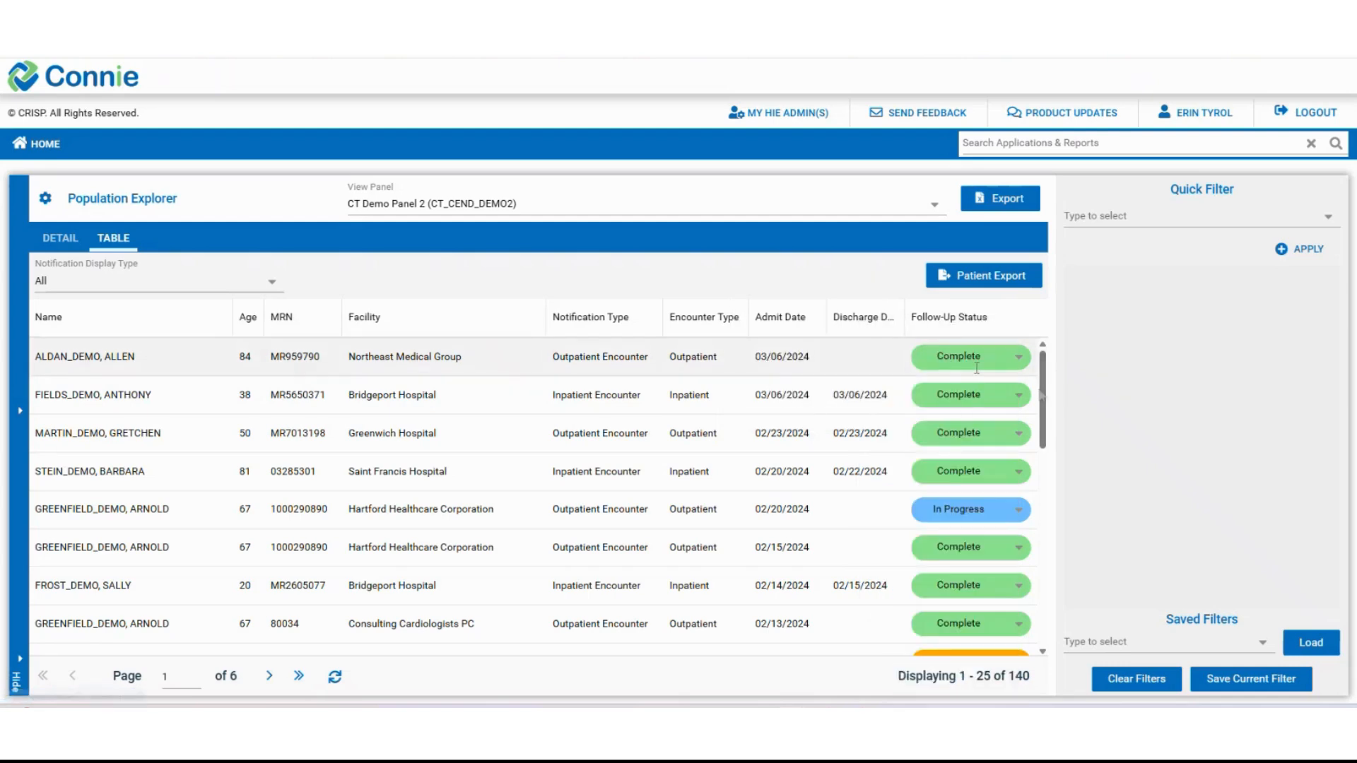
left_click_drag(1044, 395, 1045, 433)
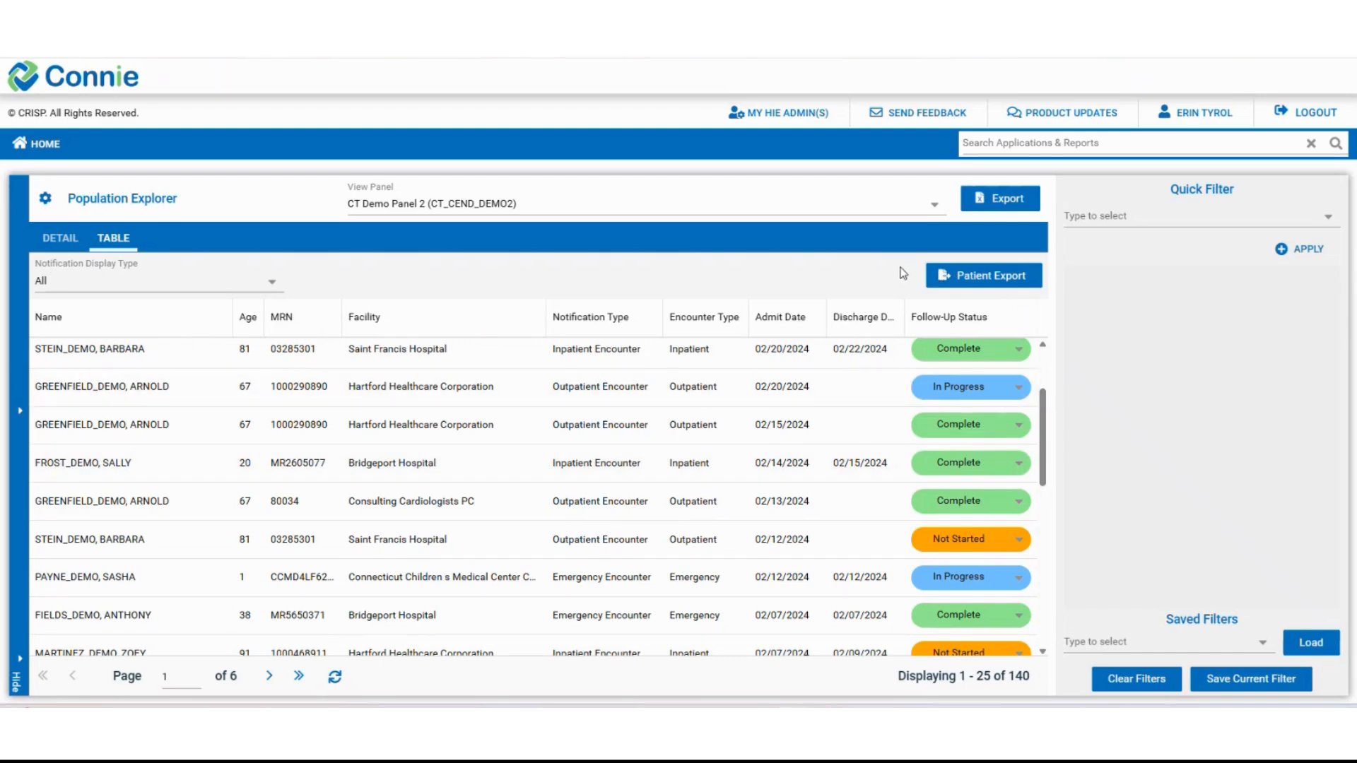
Apply a quick filter on Discharge Date / Time for the Last 7 Days
left_click(1330, 218)
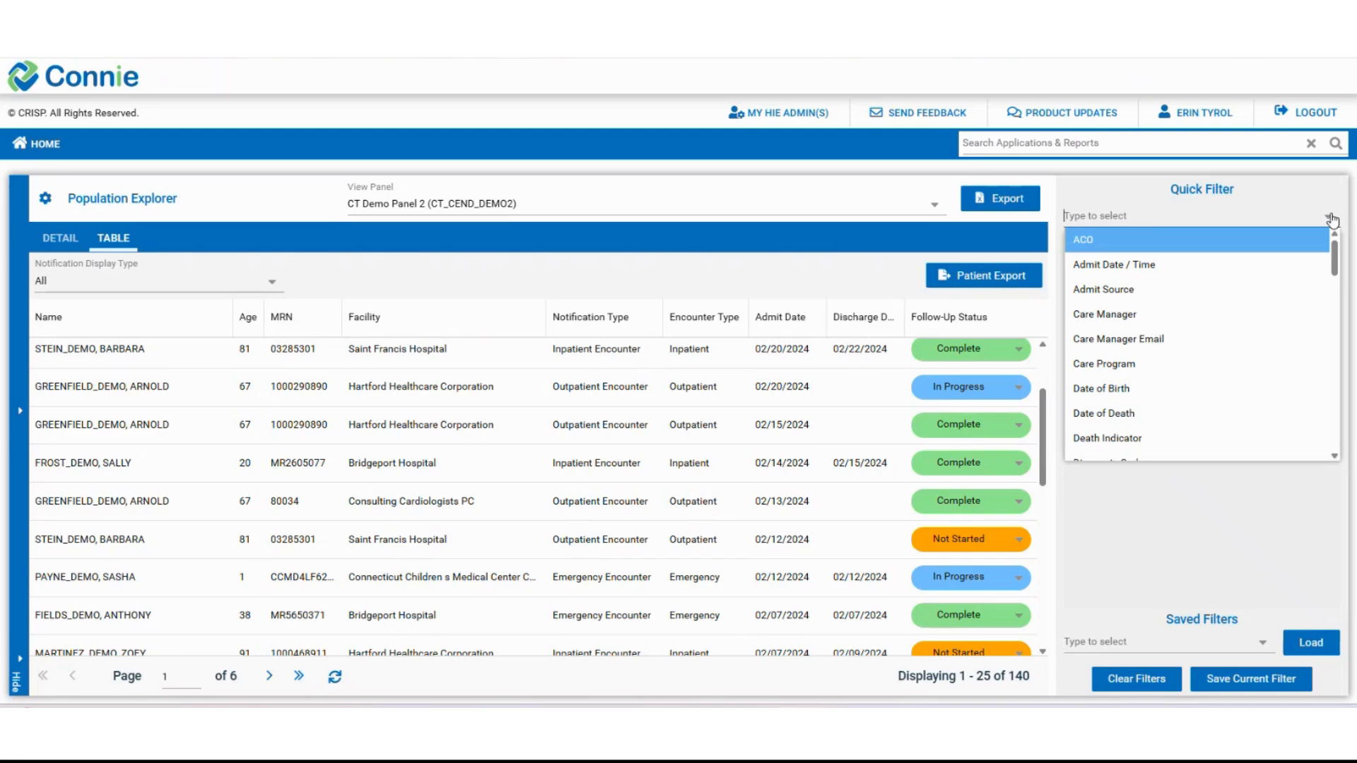
mouse_move(1335, 266)
left_mouse_down()
mouse_move(1336, 304)
mouse_move(1334, 285)
left_mouse_up()
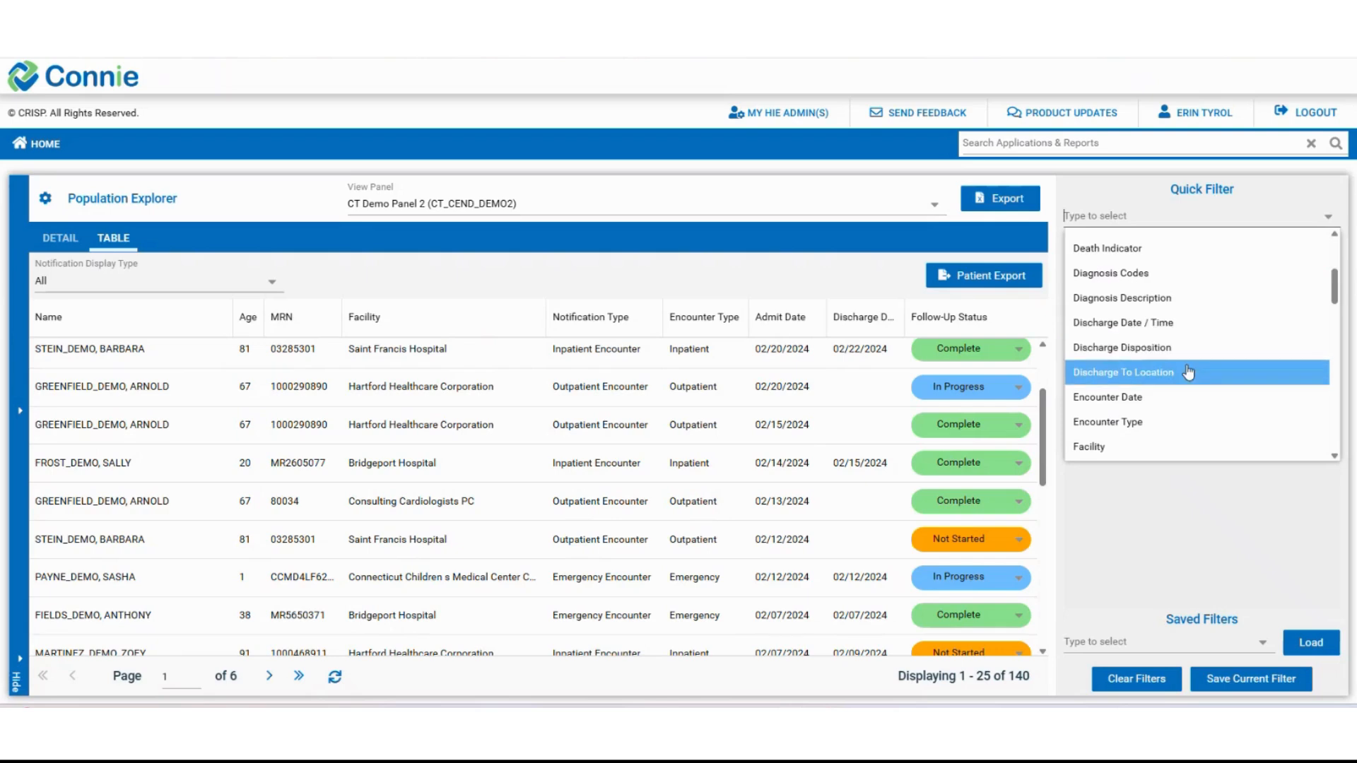
left_click(1188, 329)
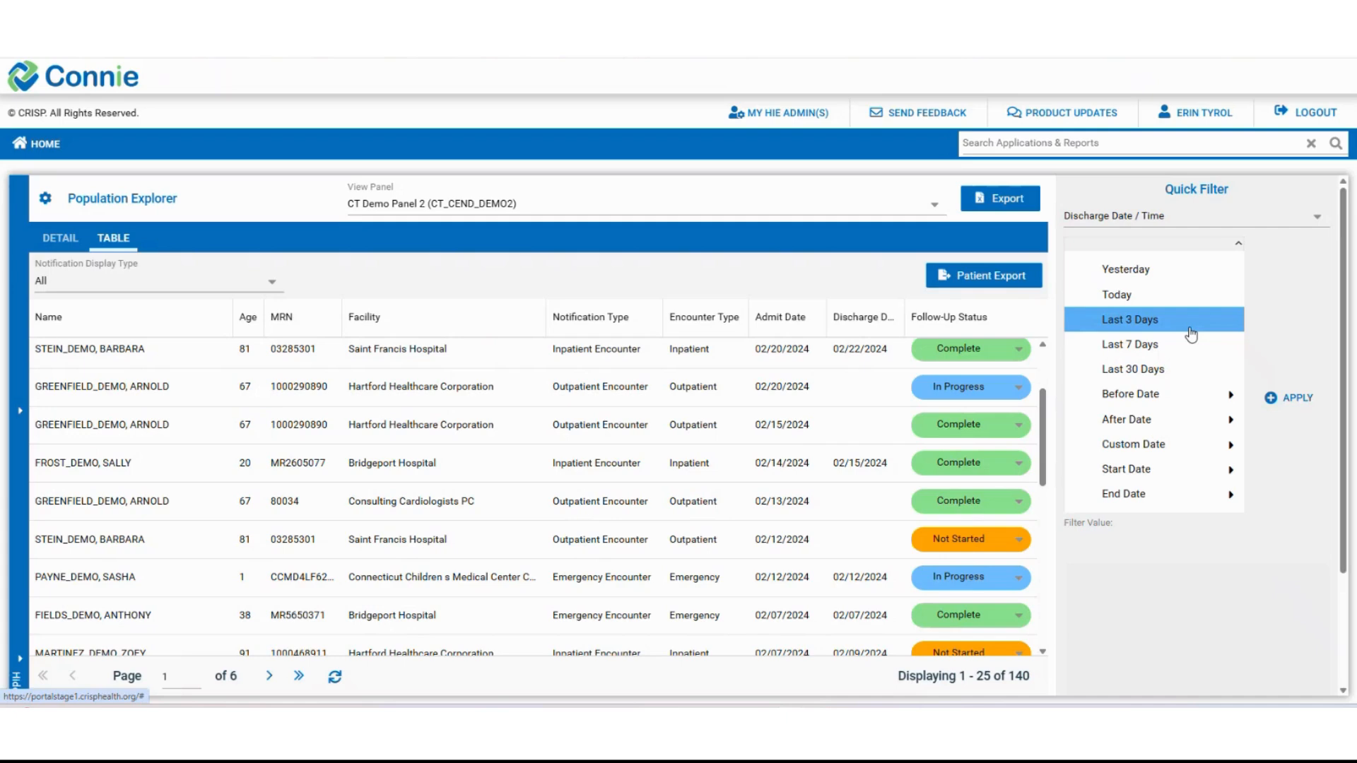
left_click(1153, 347)
left_click(1285, 397)
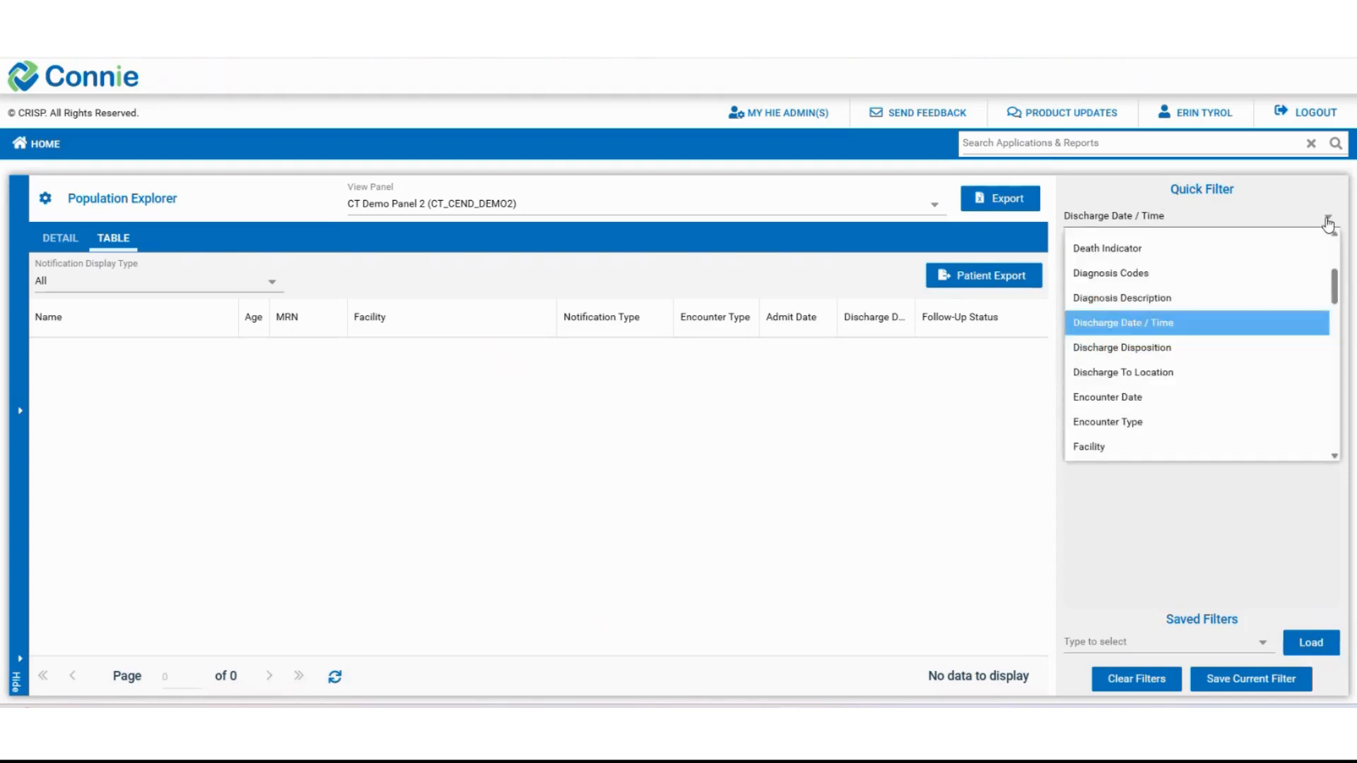
Apply a Facility quick filter with the value "yale", and open the Save Quick Filter dialog without saving
left_click(1275, 445)
left_click(1143, 264)
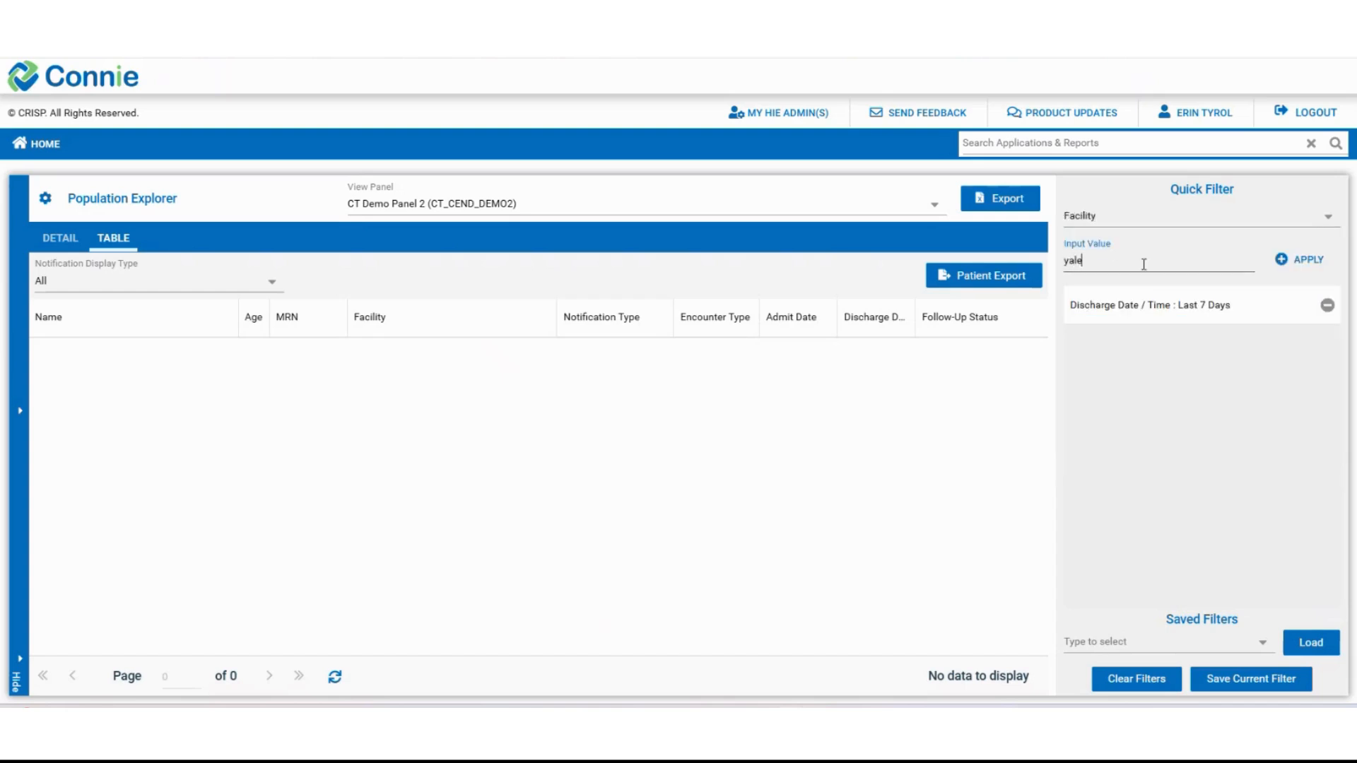
left_click(1301, 260)
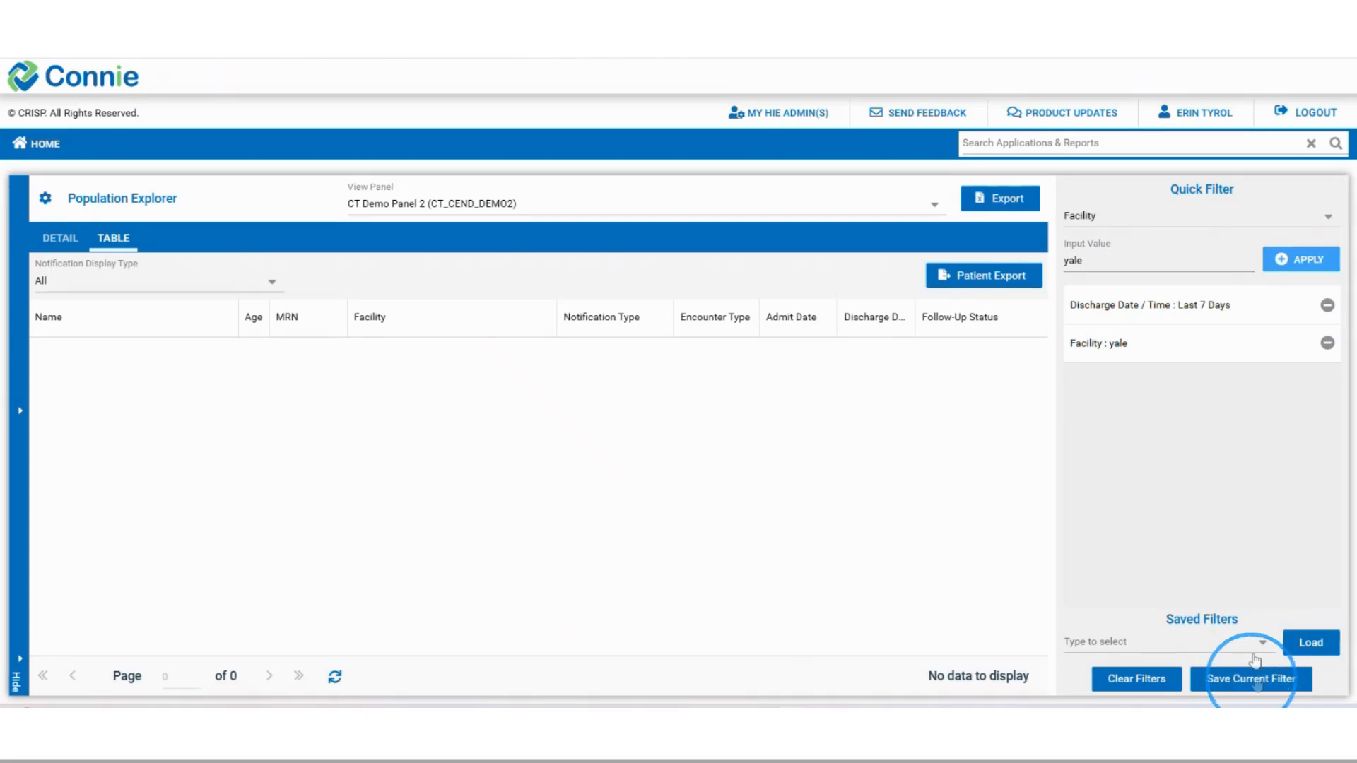
left_click(1256, 681)
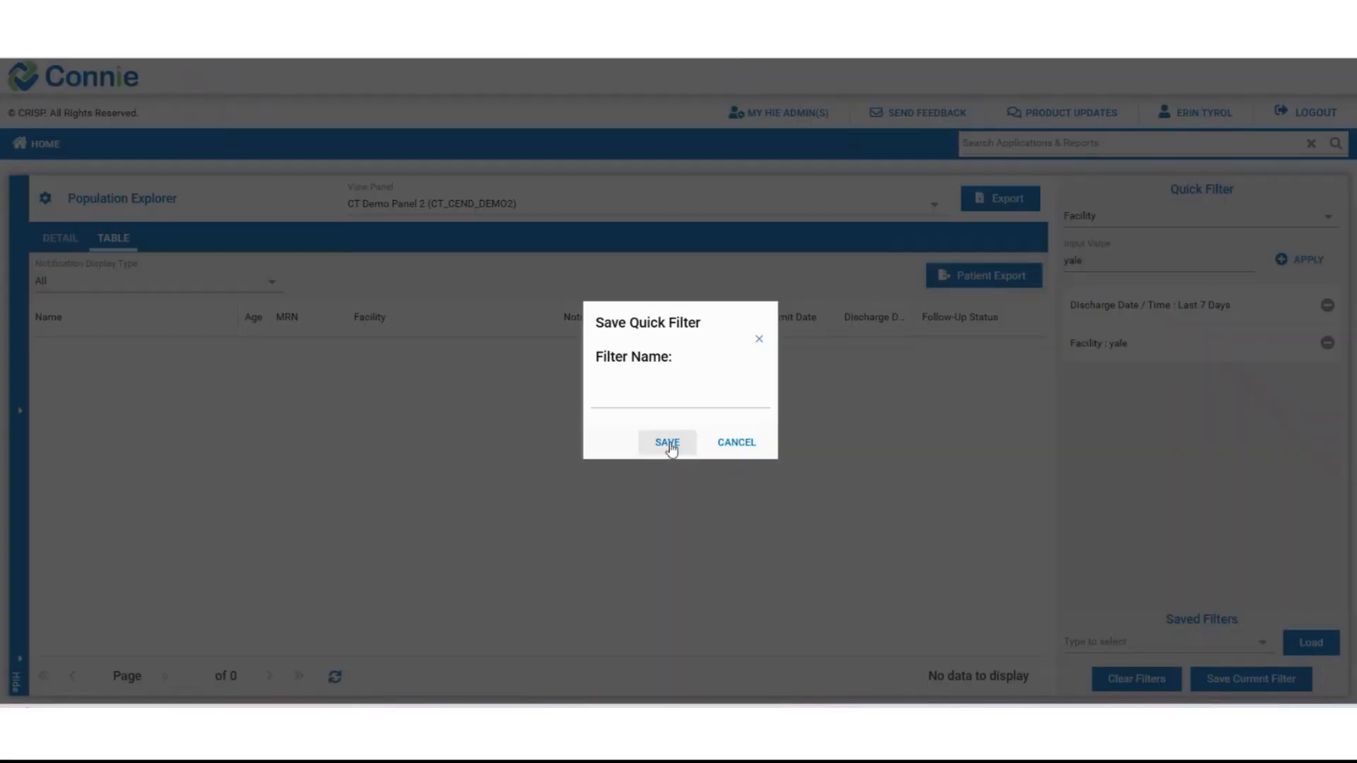
left_click(759, 341)
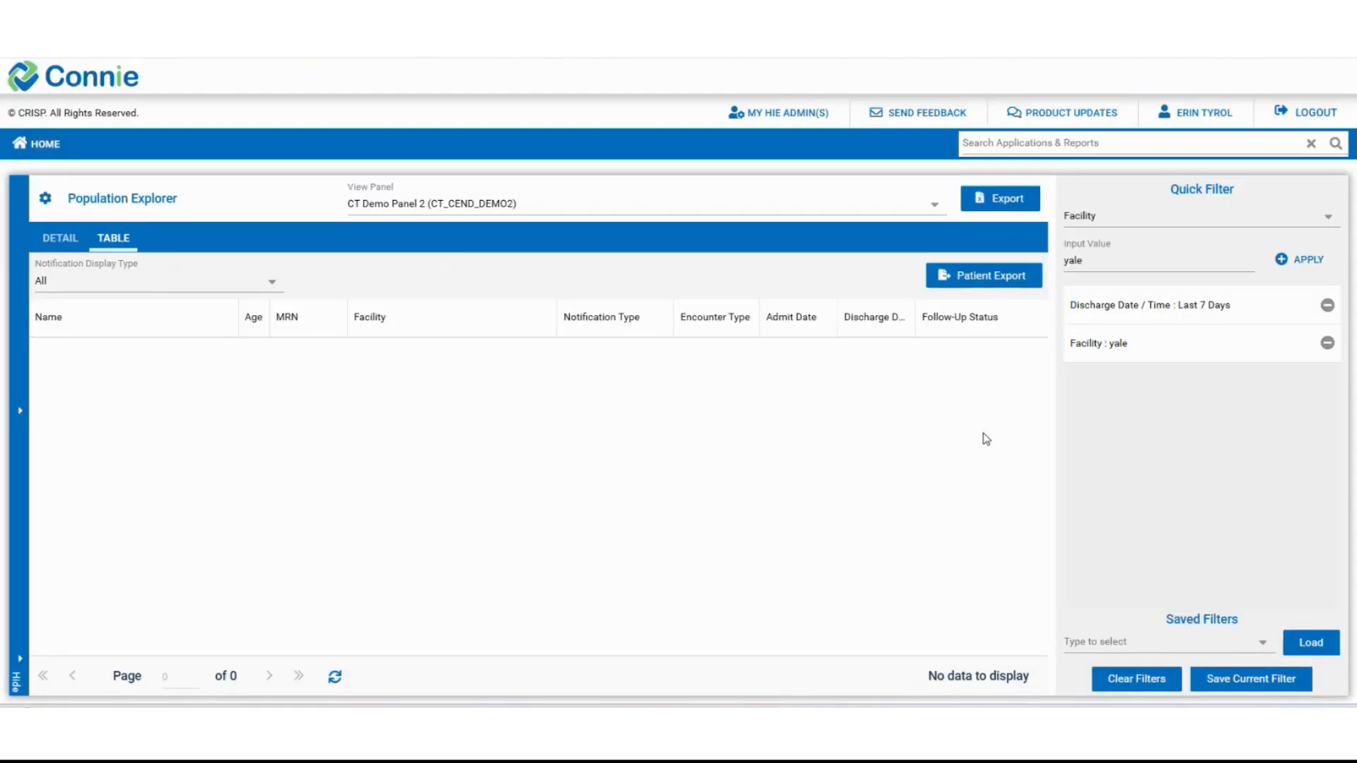
Load the saved filter "depression" for the panel
left_click(1196, 619)
left_click(1264, 649)
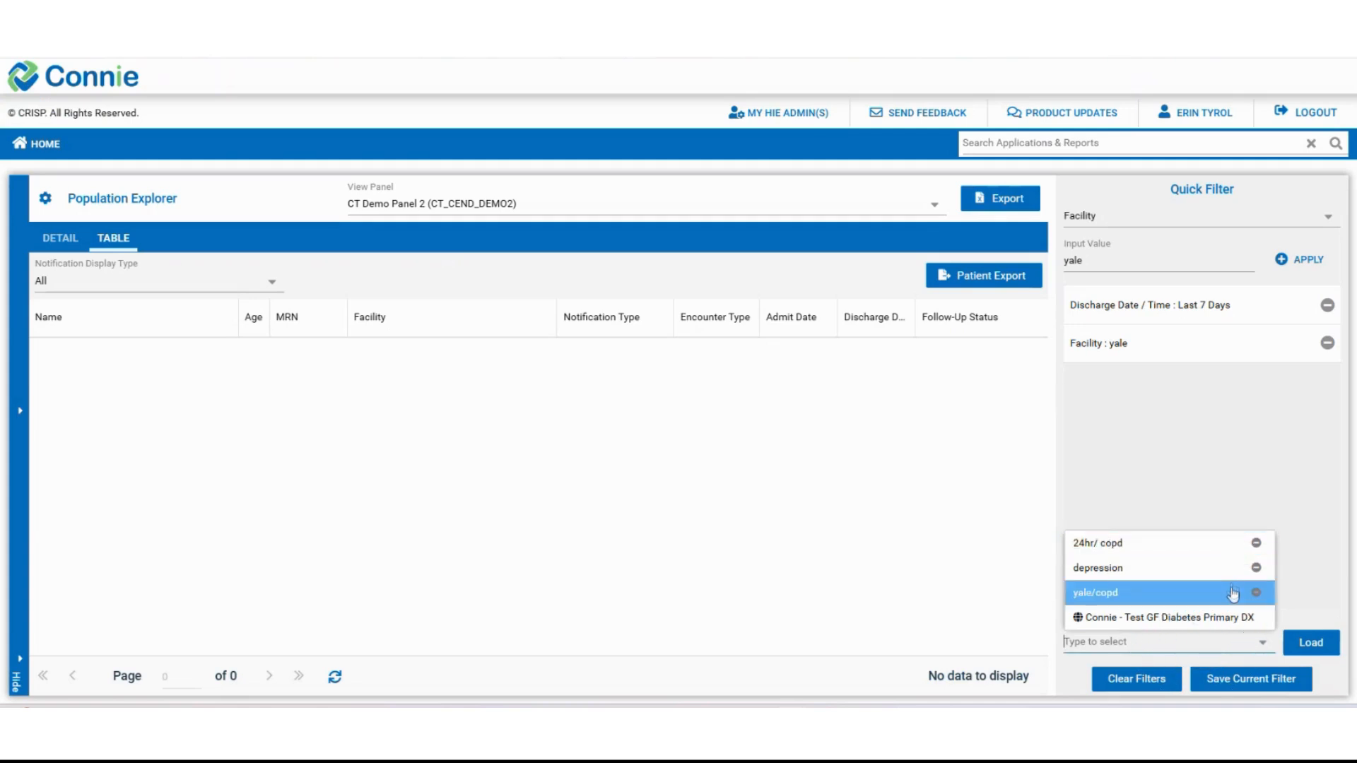
left_click(1156, 568)
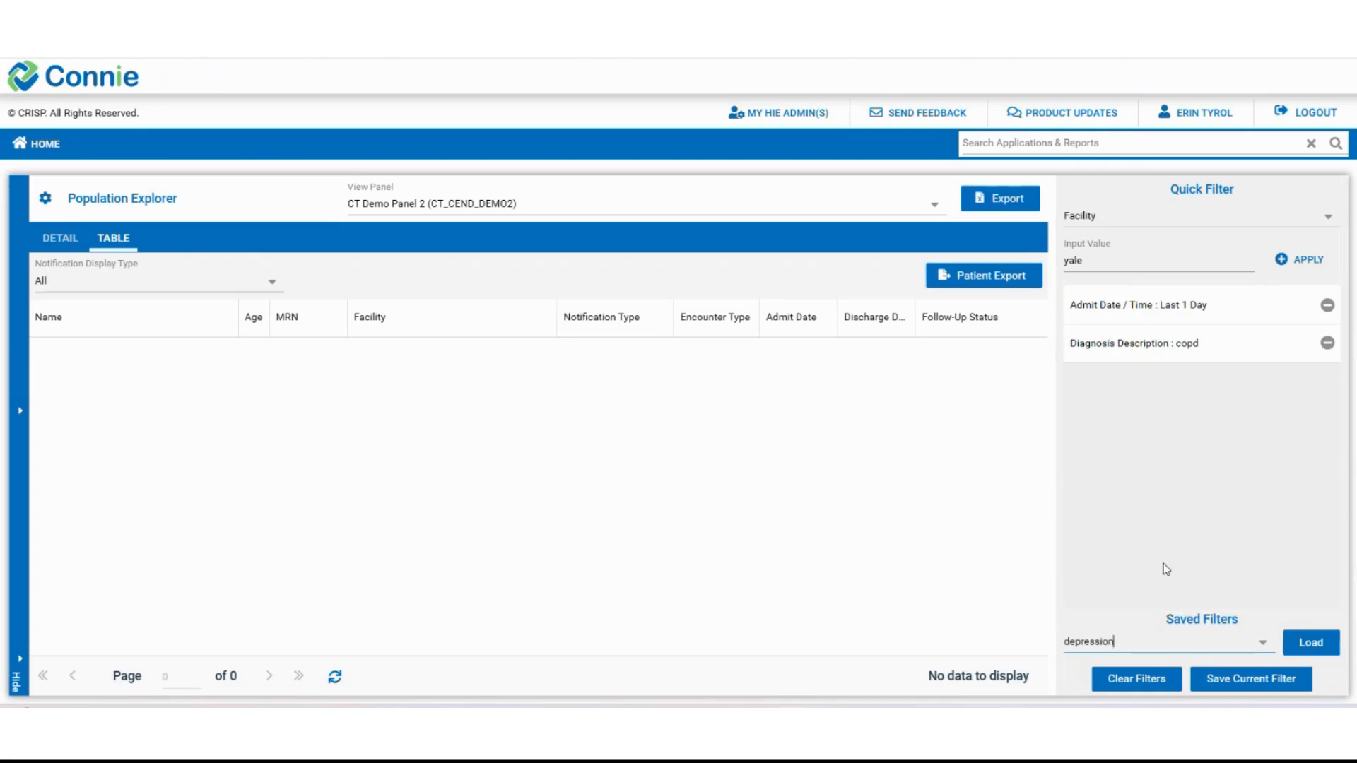
left_click(1311, 642)
Start the export of the filtered panel data
left_click(1008, 201)
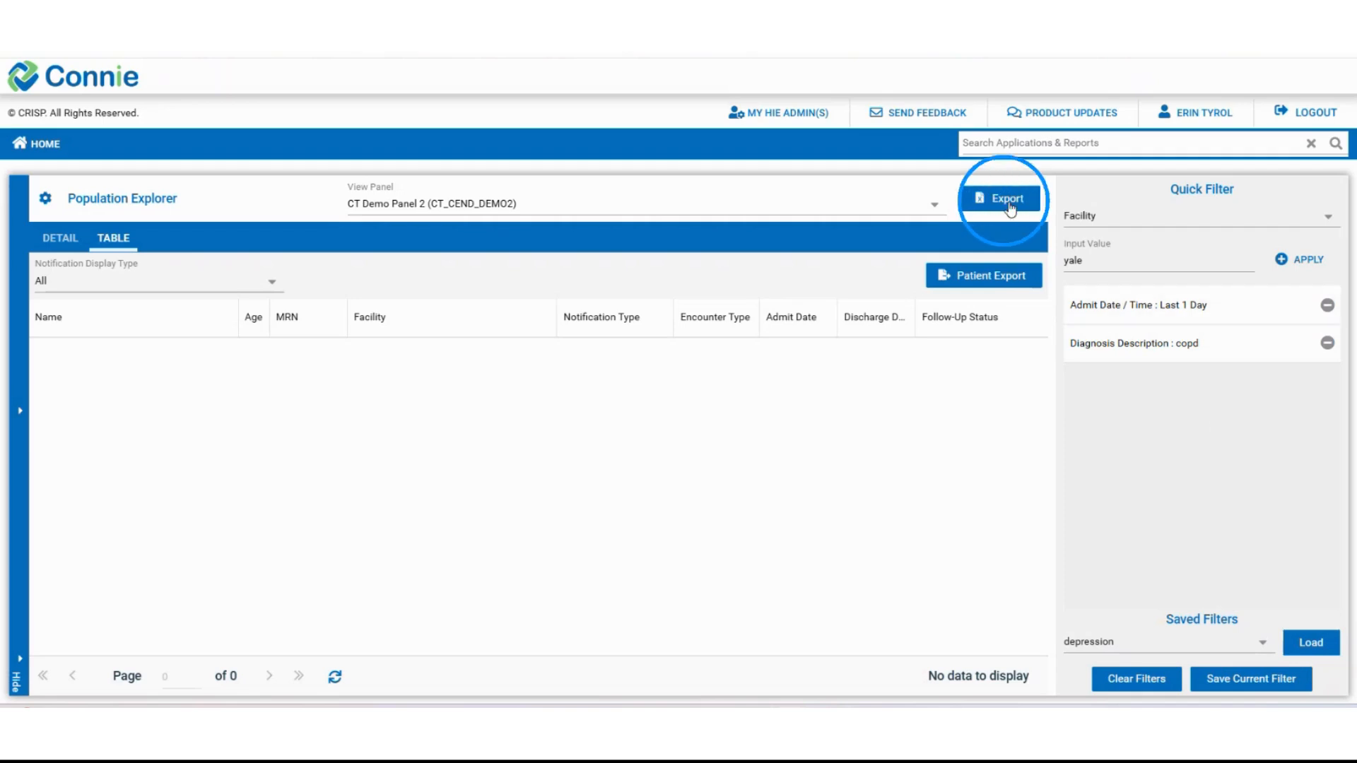
left_click(1009, 201)
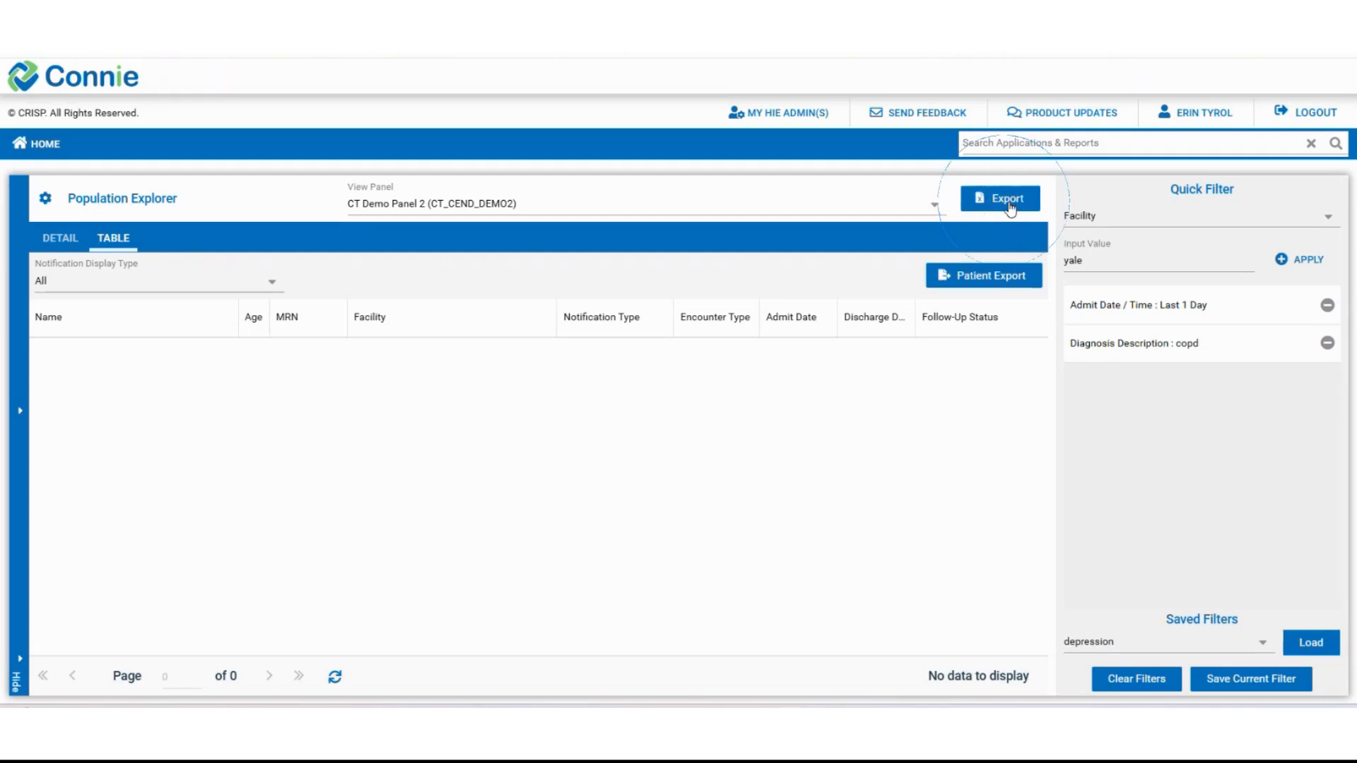